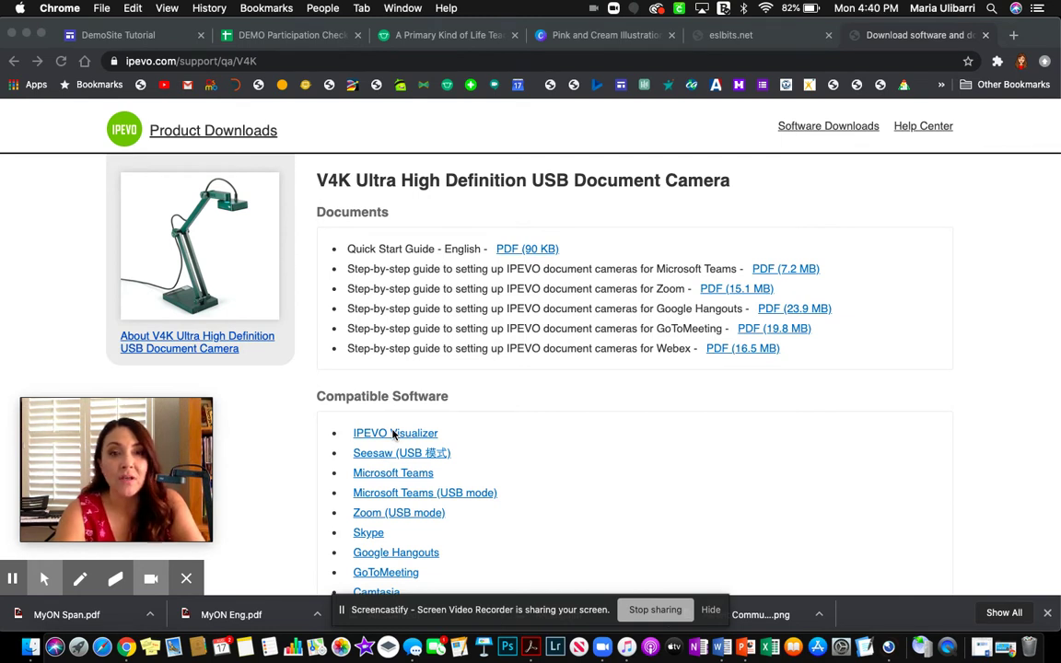
# Open the IPEVO Visualizer page with its download options, then go back to the V4K downloads
pyautogui.click(384, 436)
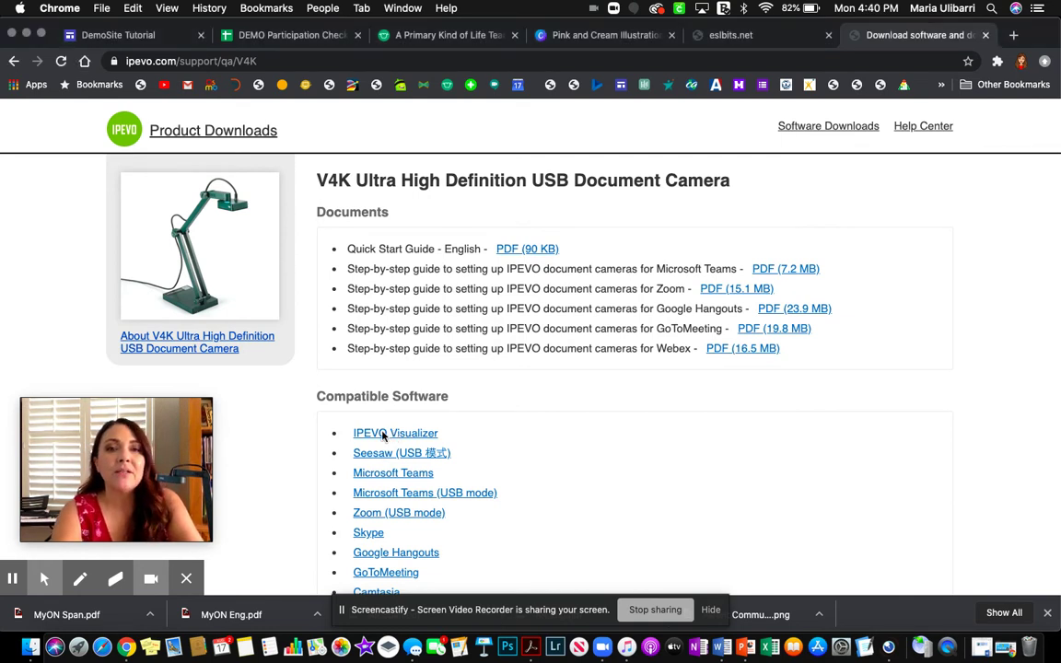
pyautogui.click(384, 436)
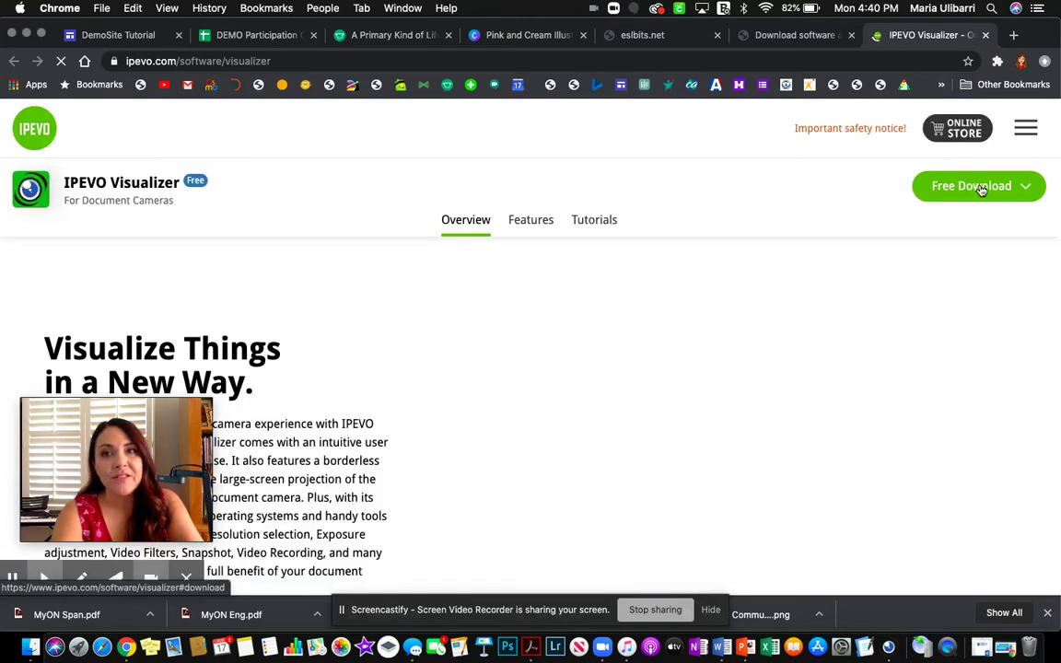
pyautogui.click(1026, 188)
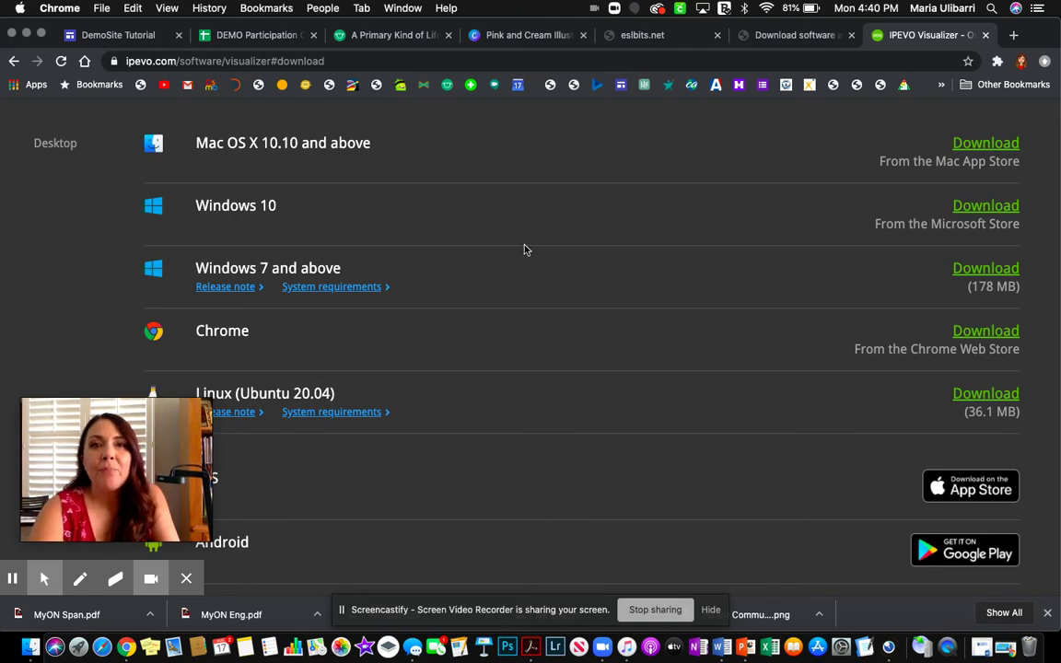
pyautogui.click(772, 37)
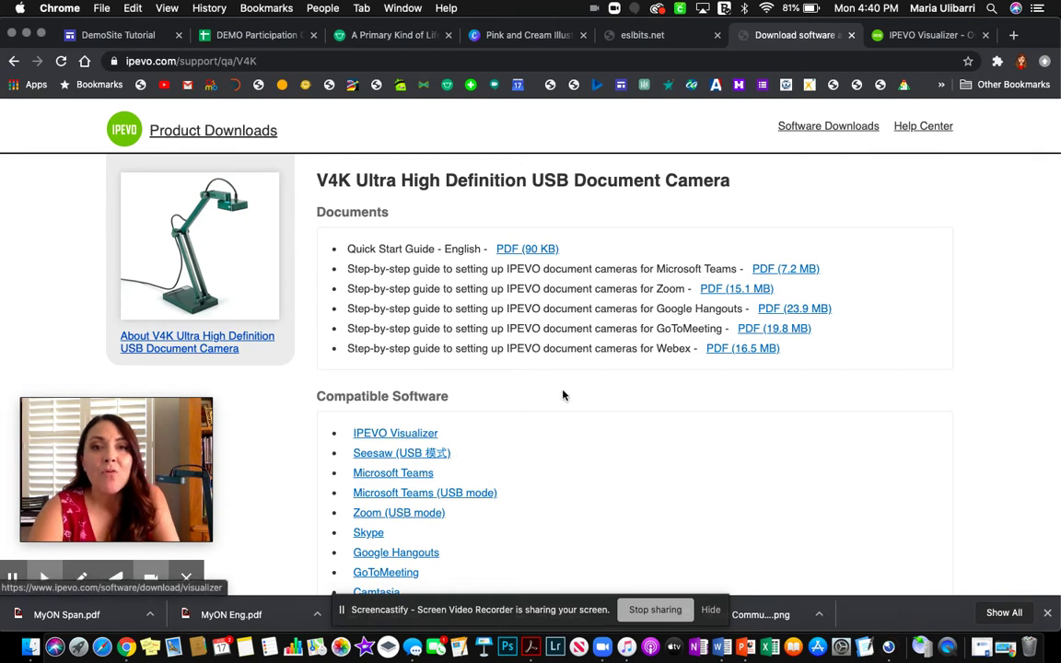
# Open the V4K Quick Start Guide PDF and scroll through it
pyautogui.click(517, 249)
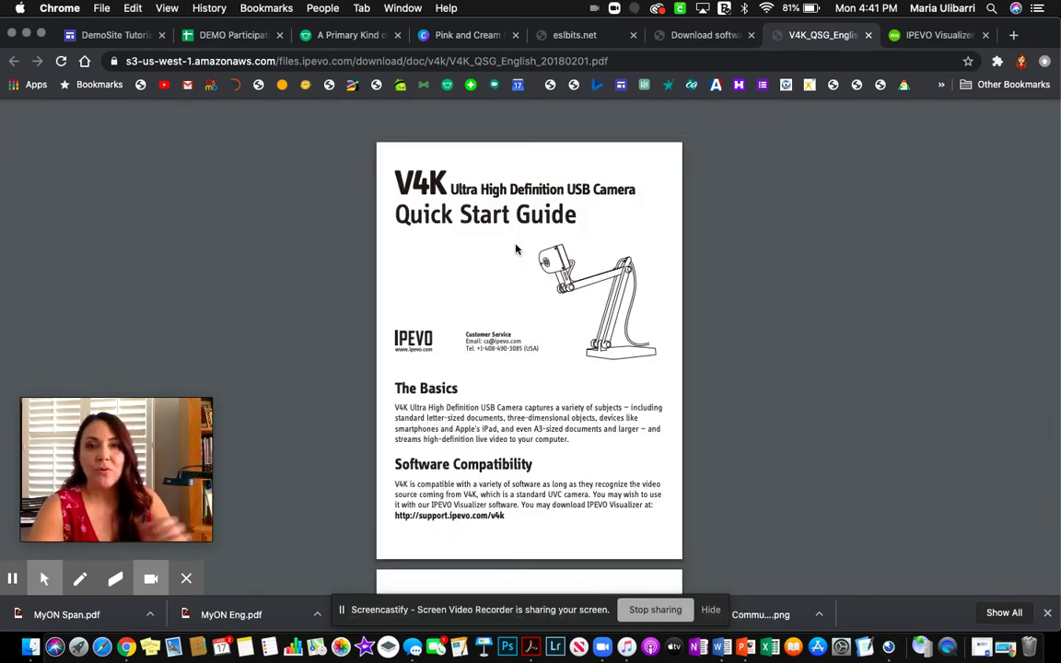
pyautogui.scroll(-3, 504, 324)
pyautogui.scroll(-5, 504, 325)
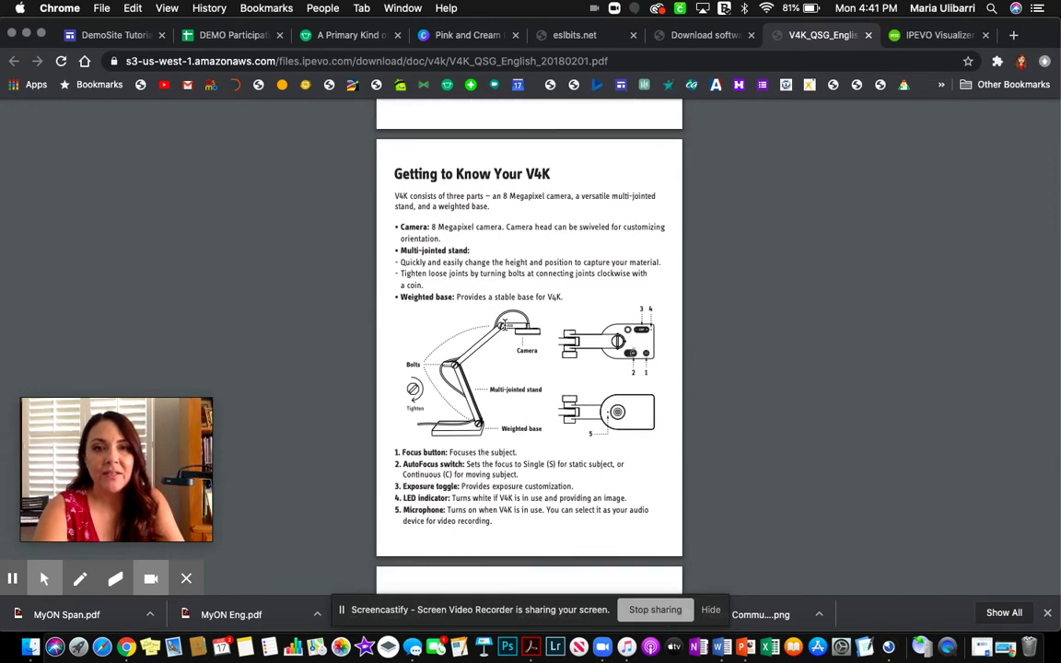
# From the V4K downloads, open the Google Hangouts step-by-step setup guide PDF
pyautogui.click(697, 34)
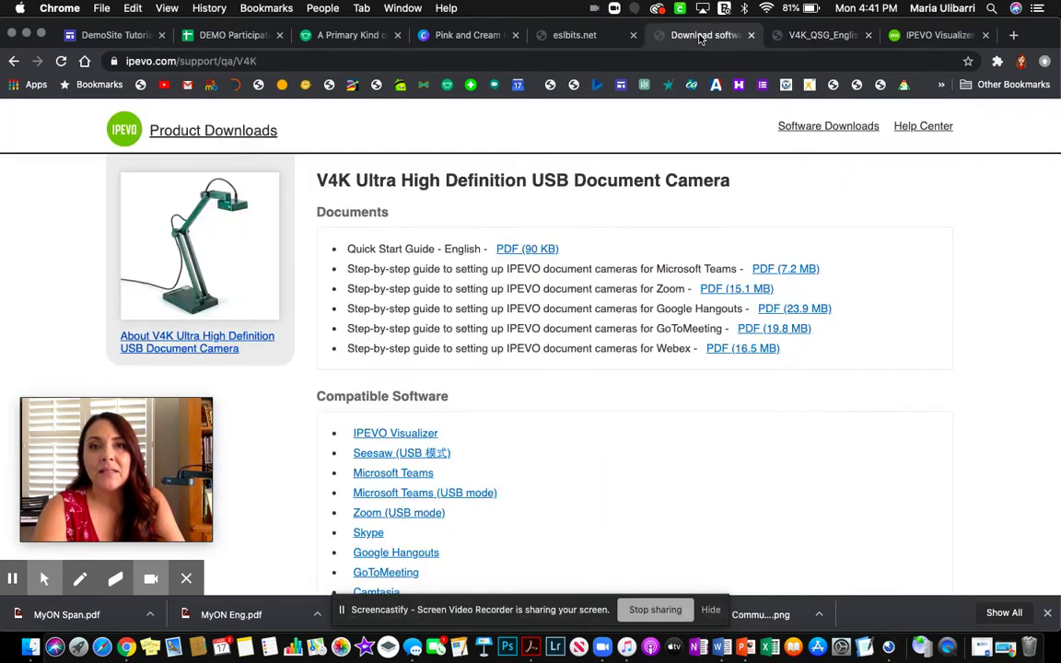
pyautogui.click(778, 311)
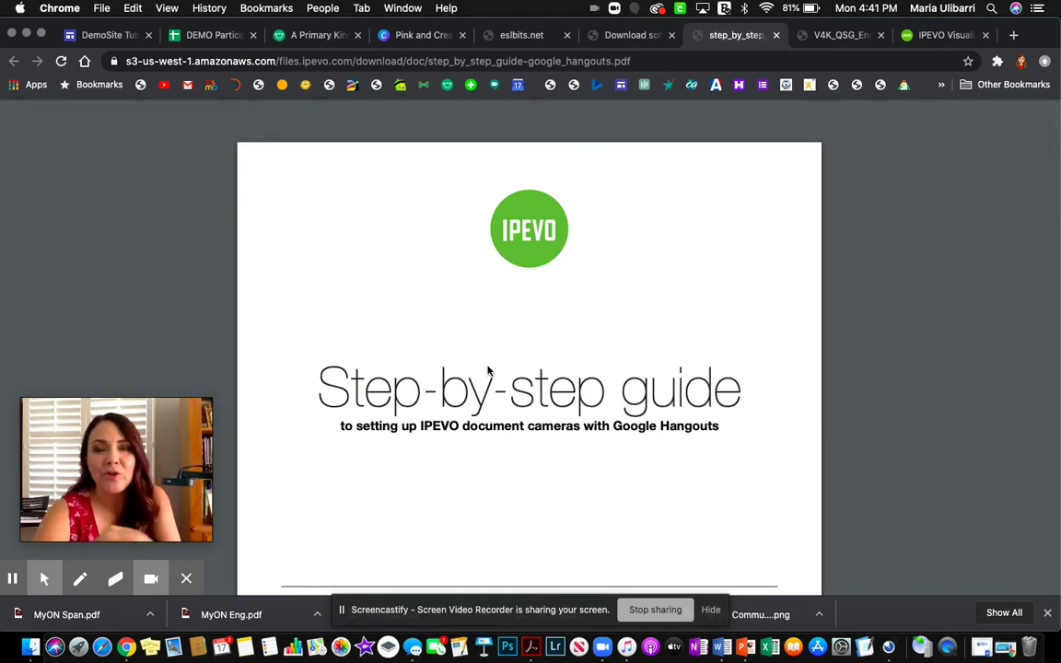
pyautogui.moveTo(993, 101)
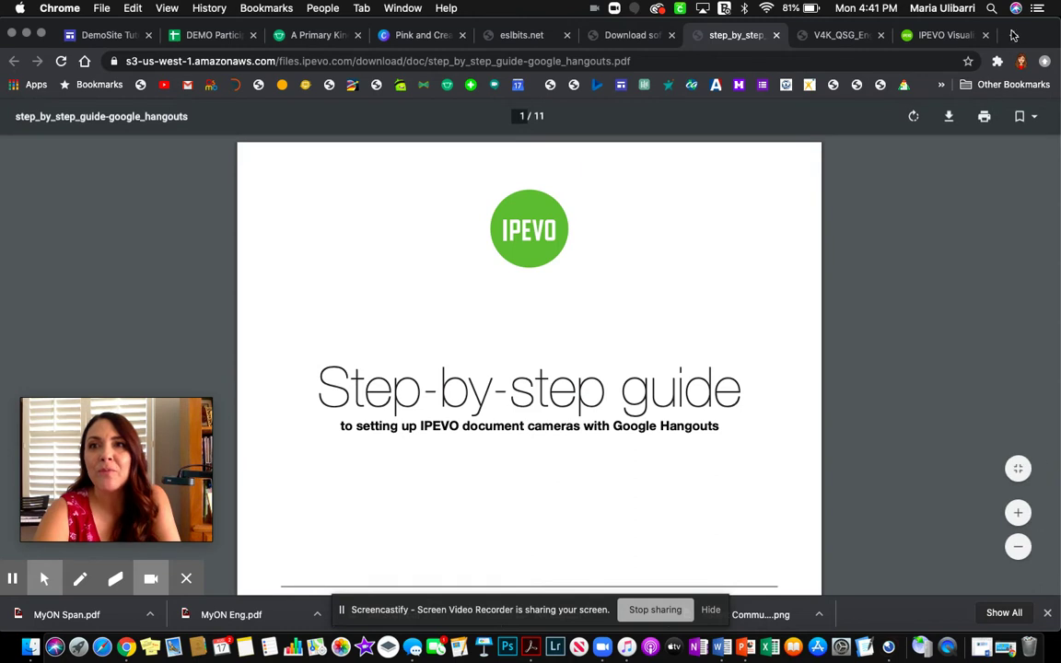
# In a new tab at meet.google.com, start a meeting under the user's nickname
pyautogui.click(1014, 35)
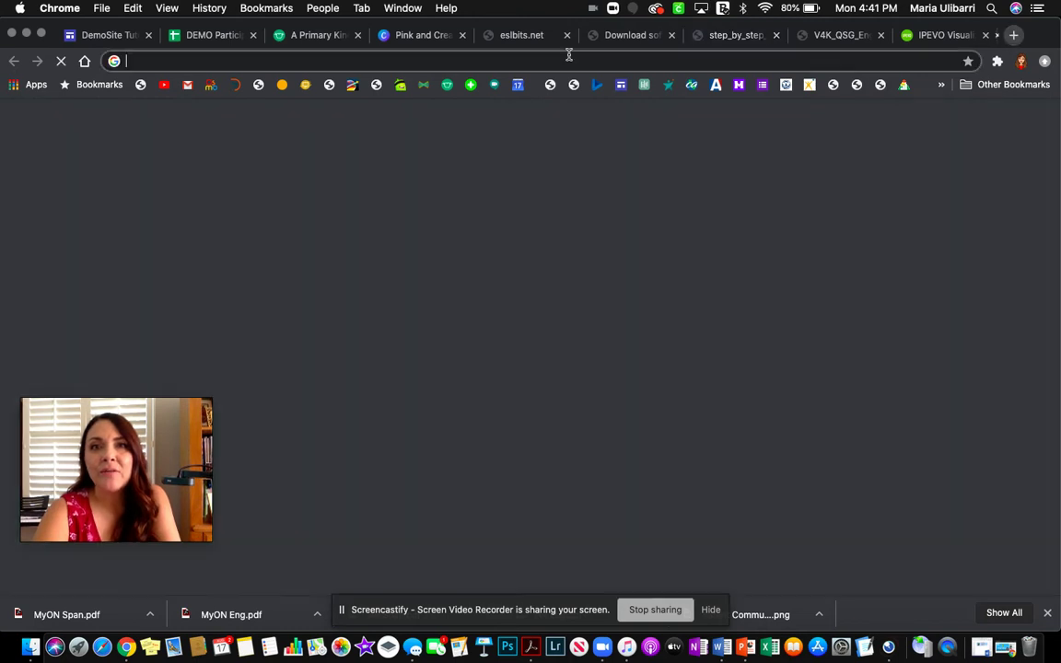
pyautogui.click(495, 86)
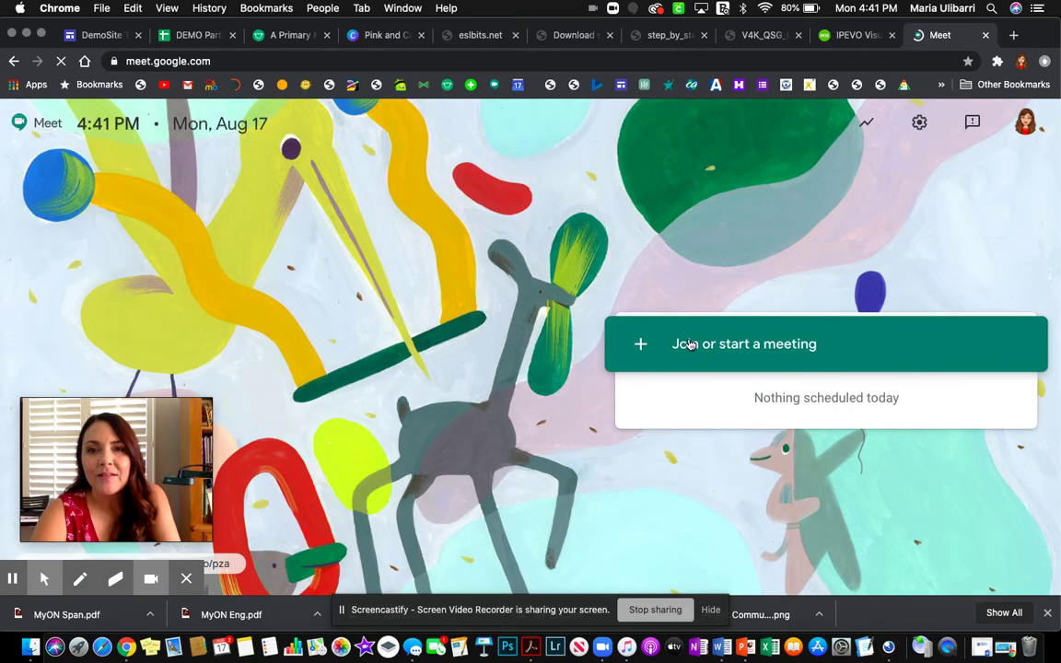
pyautogui.click(690, 344)
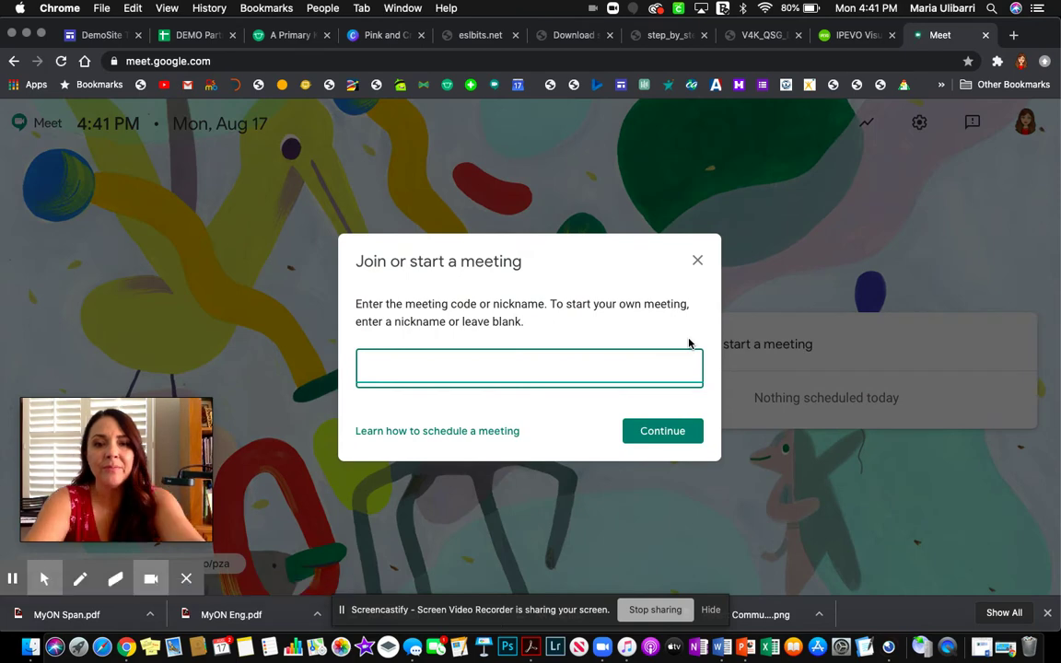
pyautogui.write('mariaulibarri')
pyautogui.write('dlc')
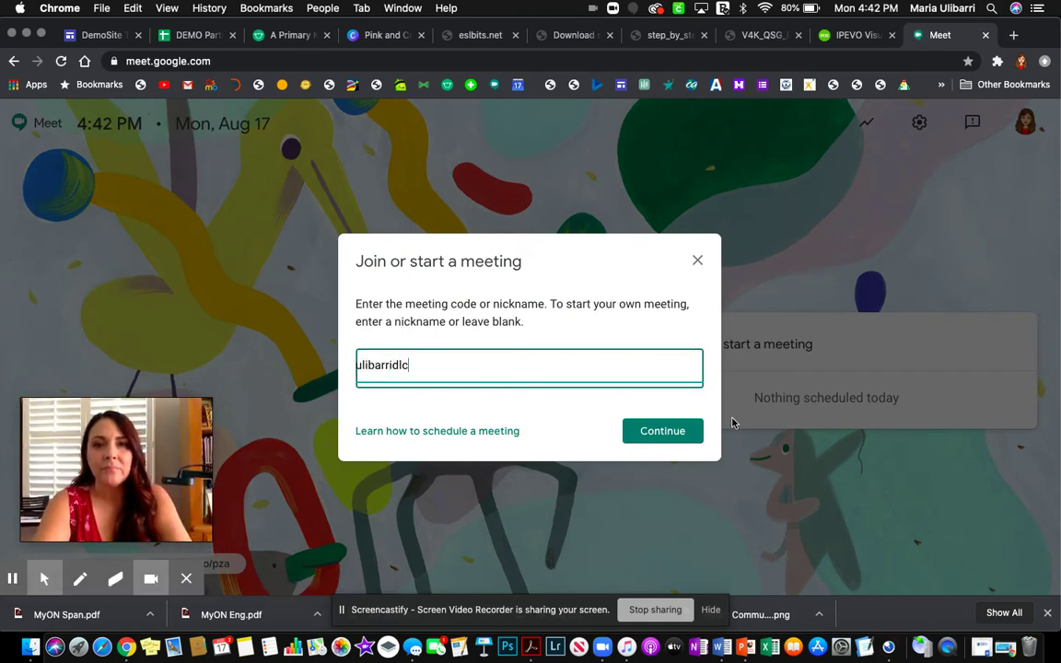
pyautogui.click(672, 430)
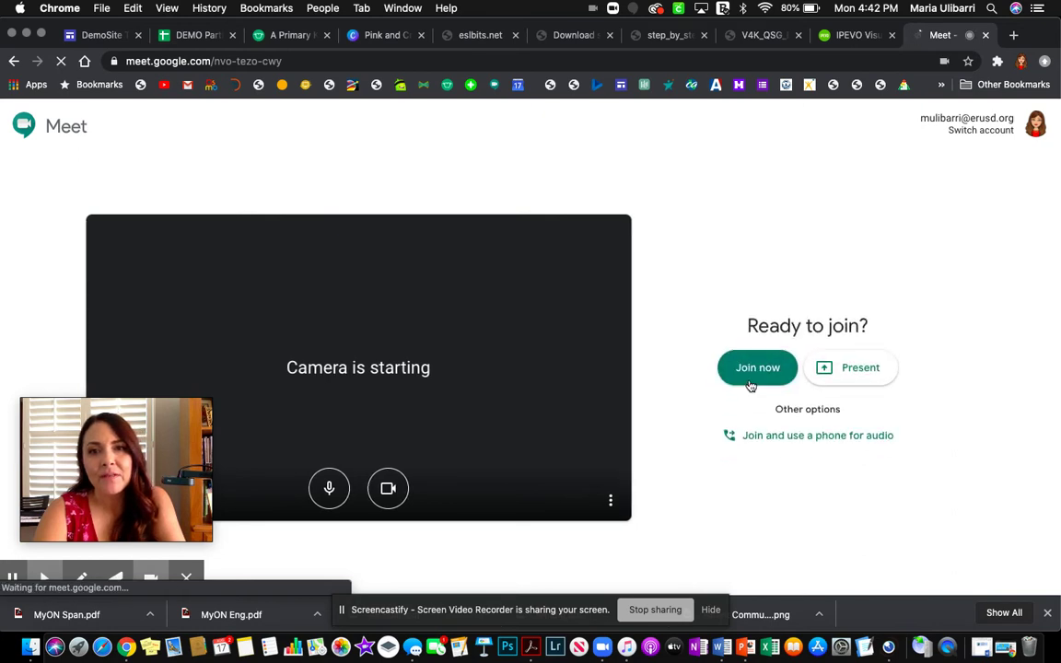
# Join the meeting and close the Add others information box
pyautogui.click(751, 384)
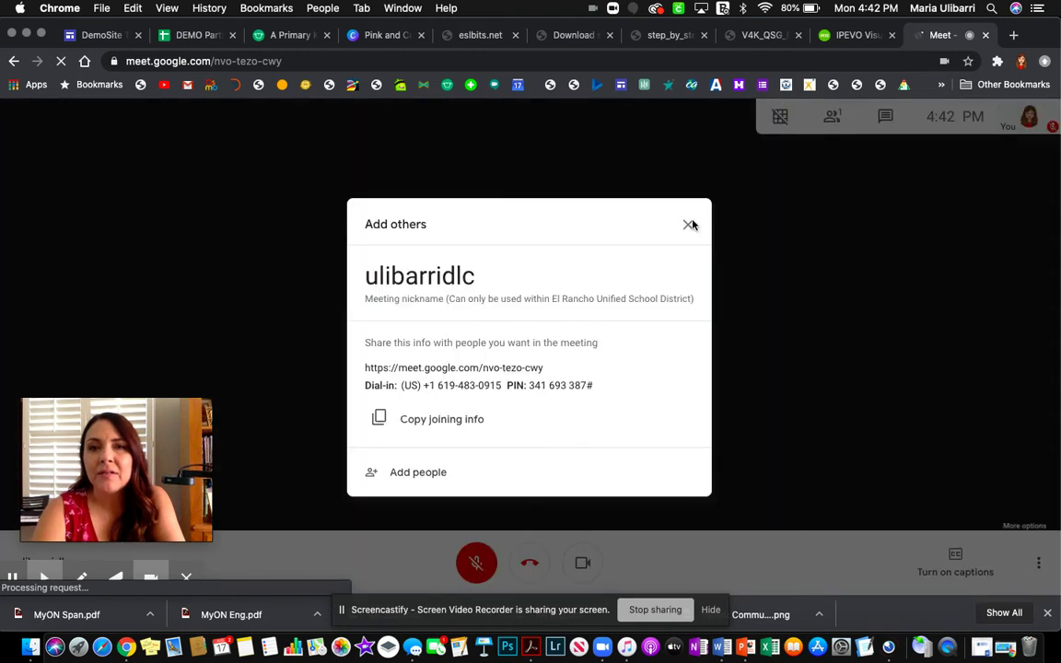
pyautogui.click(965, 430)
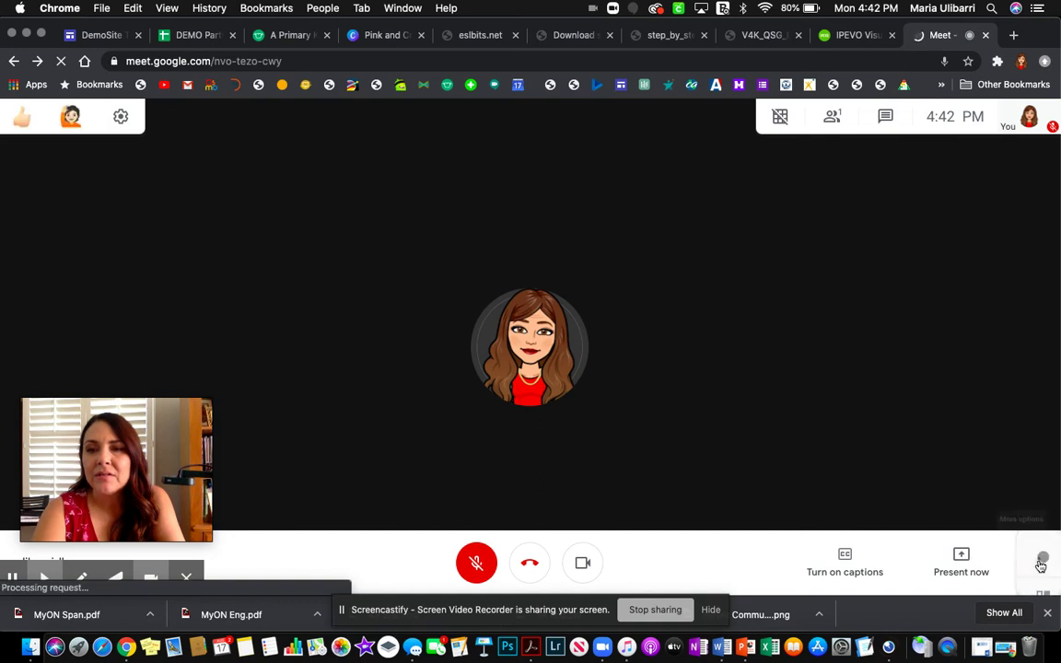
# Choose IPEVO V4K as the camera in Meet's Video settings
pyautogui.click(1040, 563)
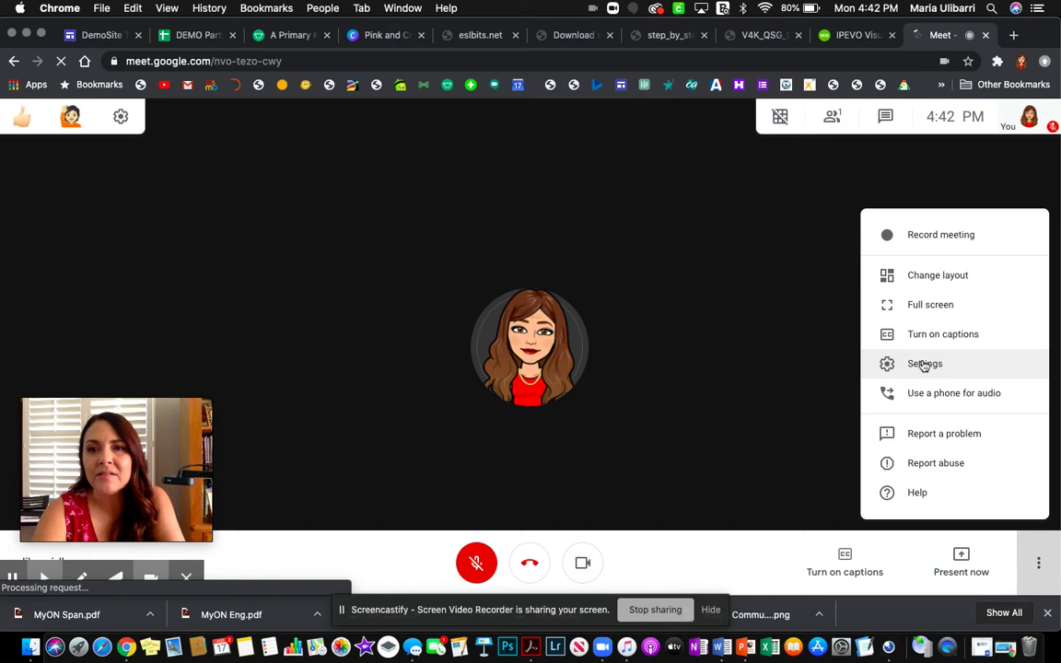
pyautogui.click(924, 364)
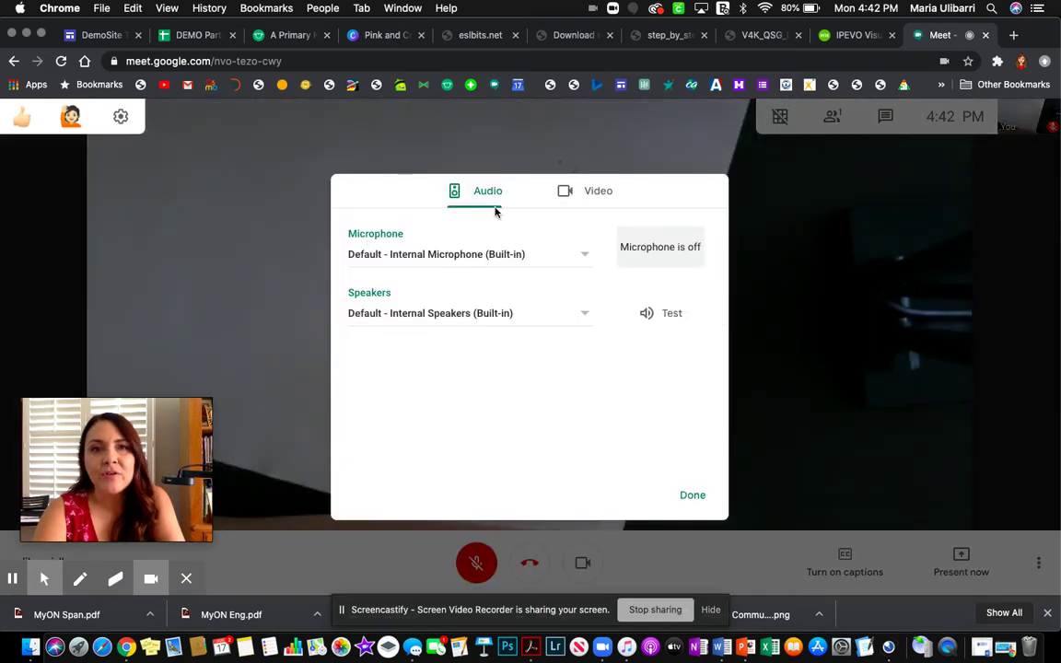
pyautogui.click(578, 191)
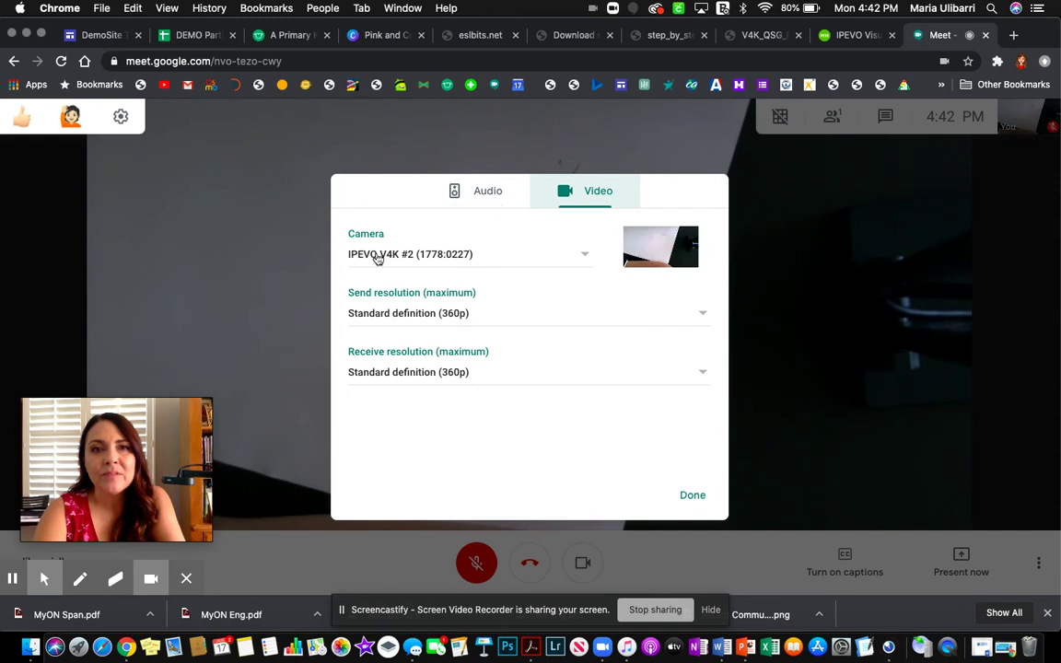
pyautogui.click(571, 259)
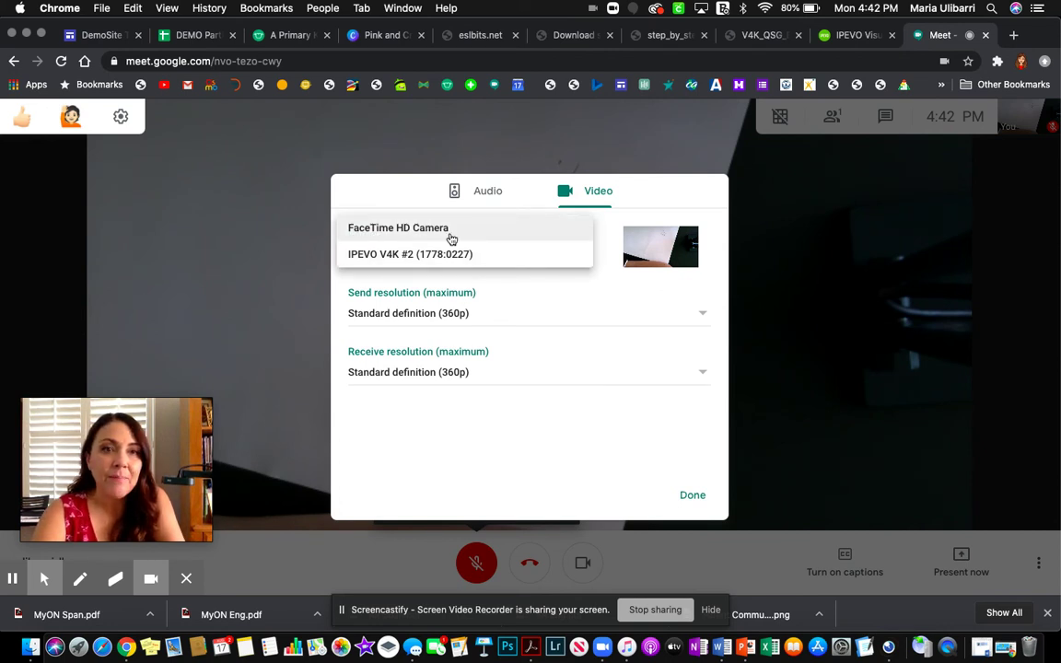
pyautogui.click(690, 501)
pyautogui.click(691, 498)
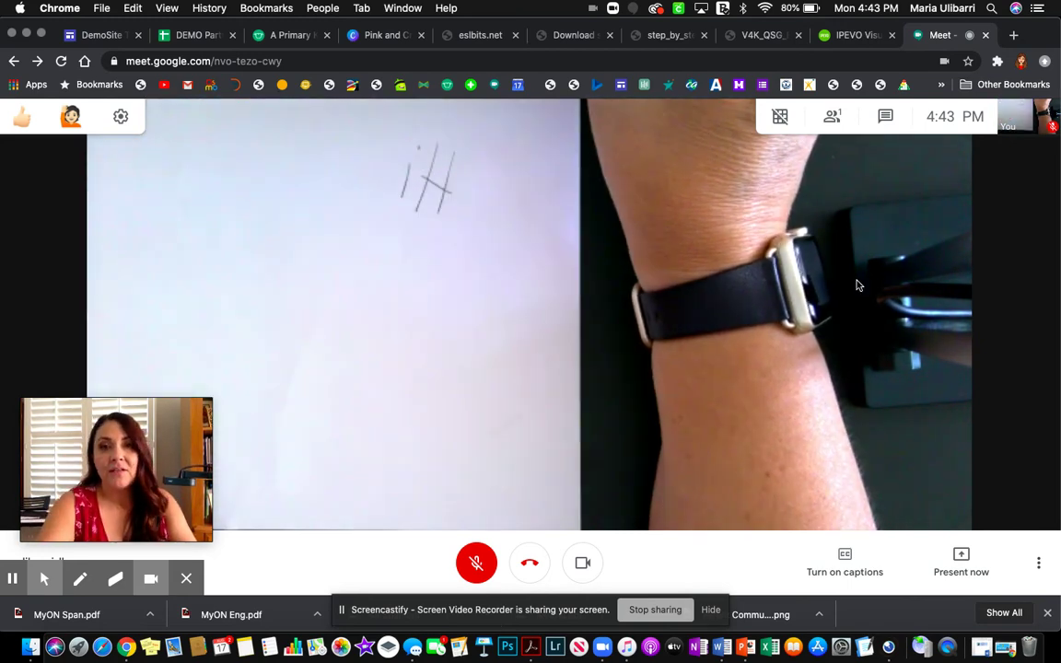
# Switch the Meet camera back to FaceTime HD Camera, then close the meeting tab
pyautogui.click(1041, 564)
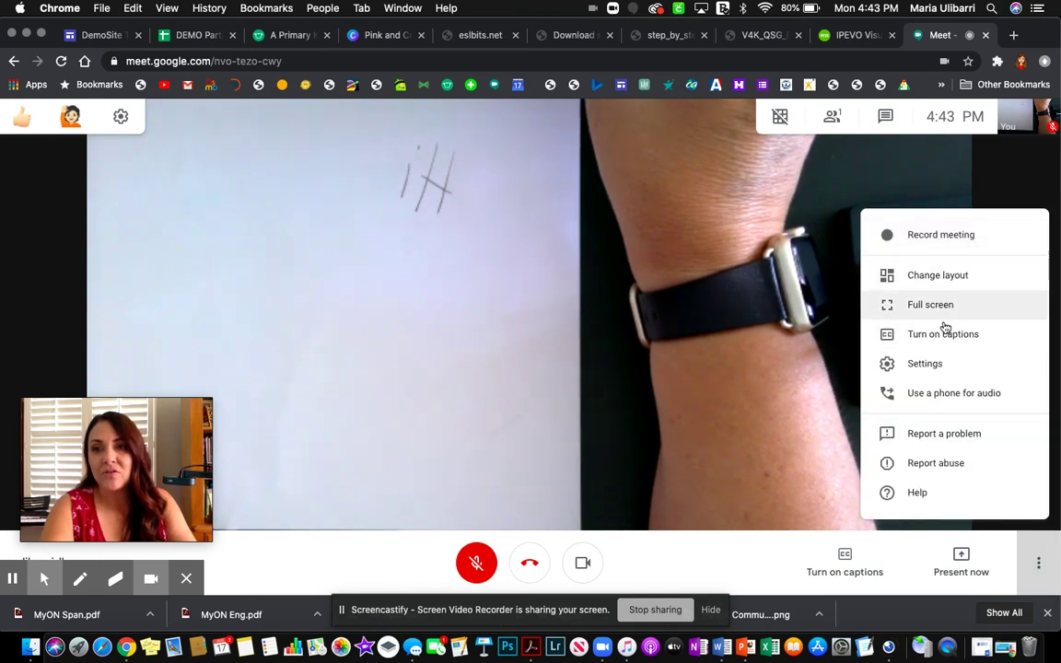
pyautogui.click(919, 364)
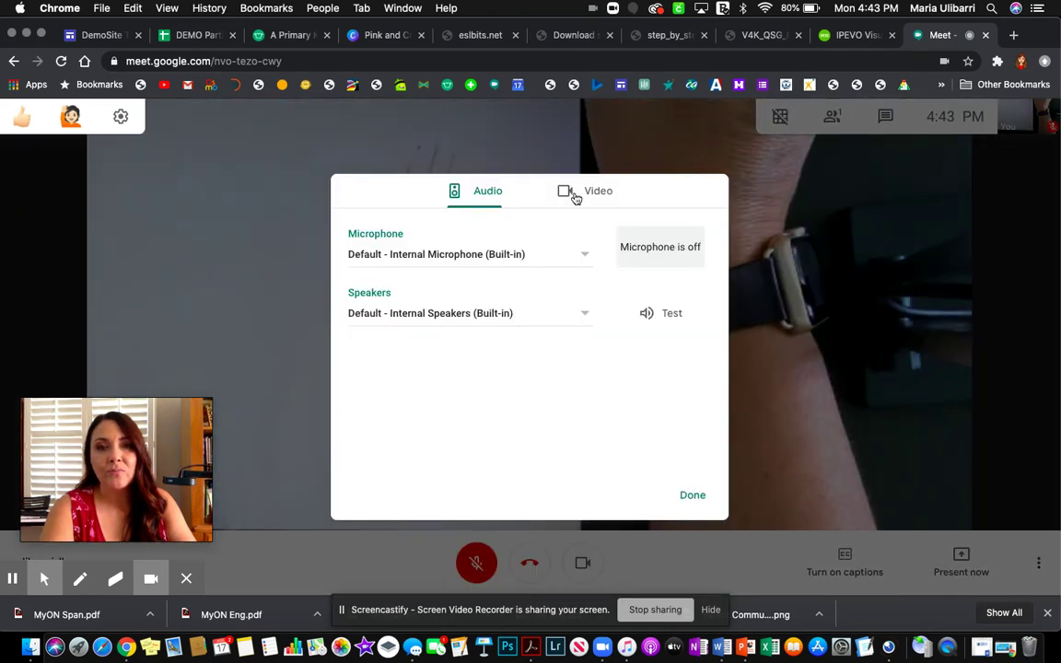
pyautogui.click(573, 195)
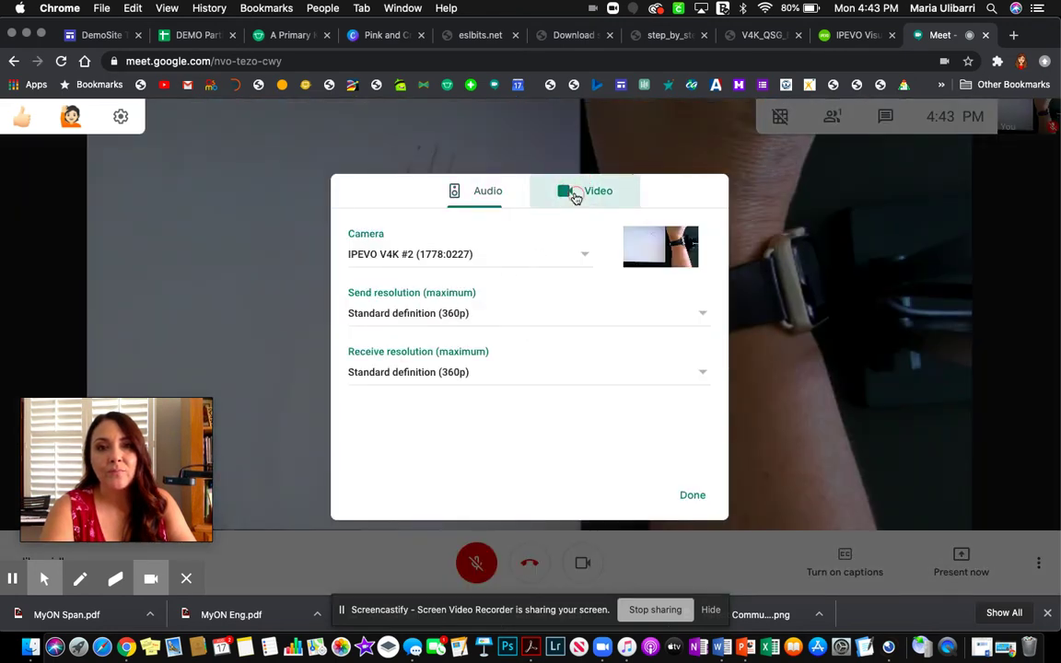
pyautogui.click(549, 261)
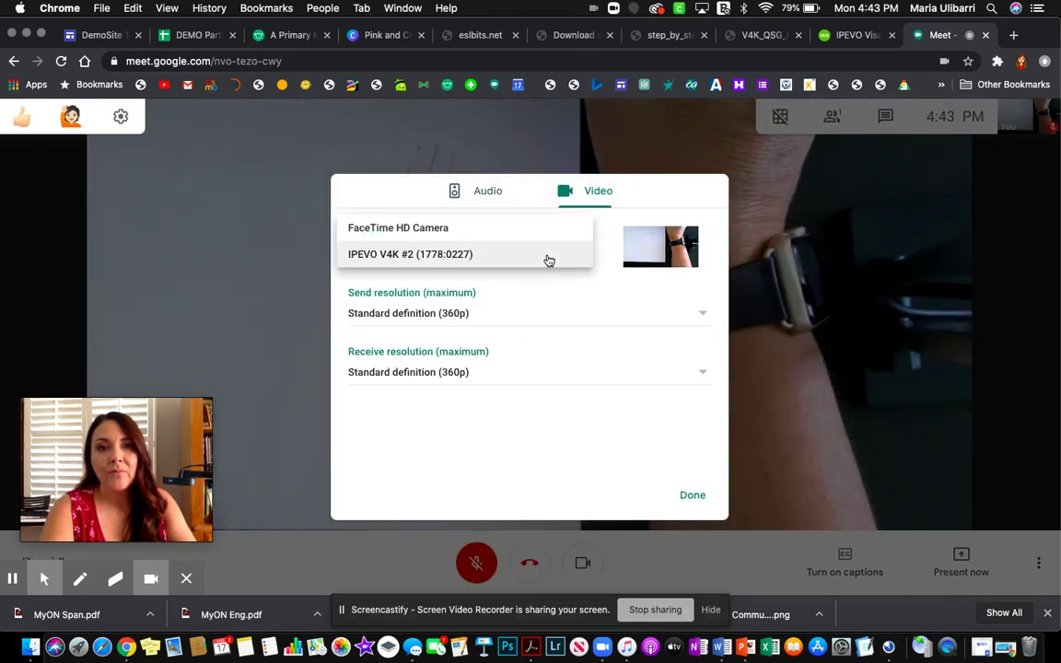
pyautogui.click(500, 228)
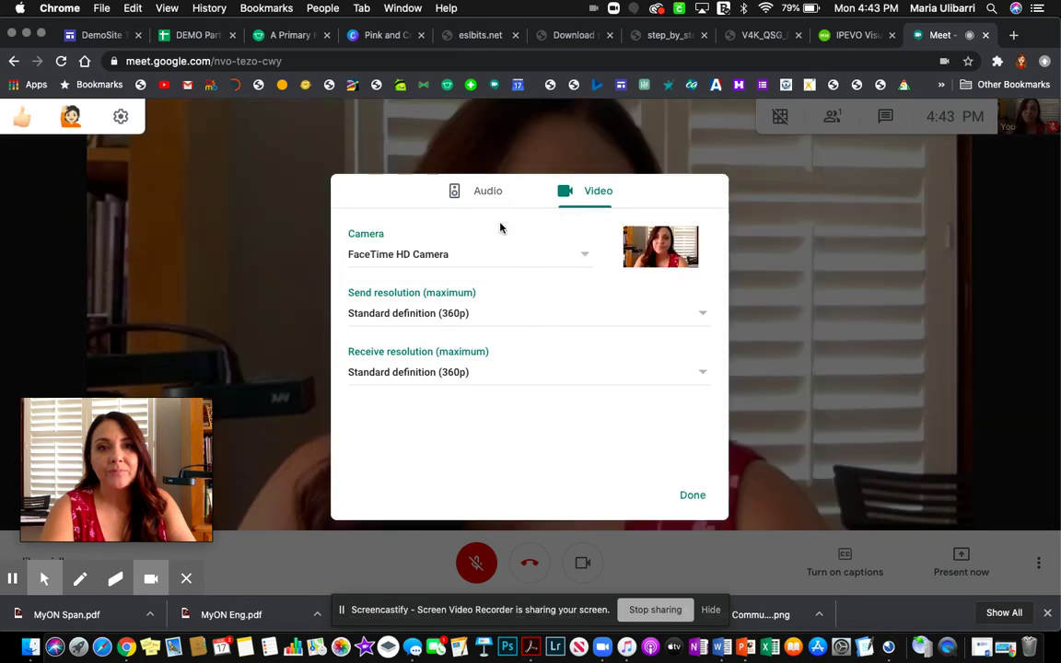
pyautogui.click(691, 497)
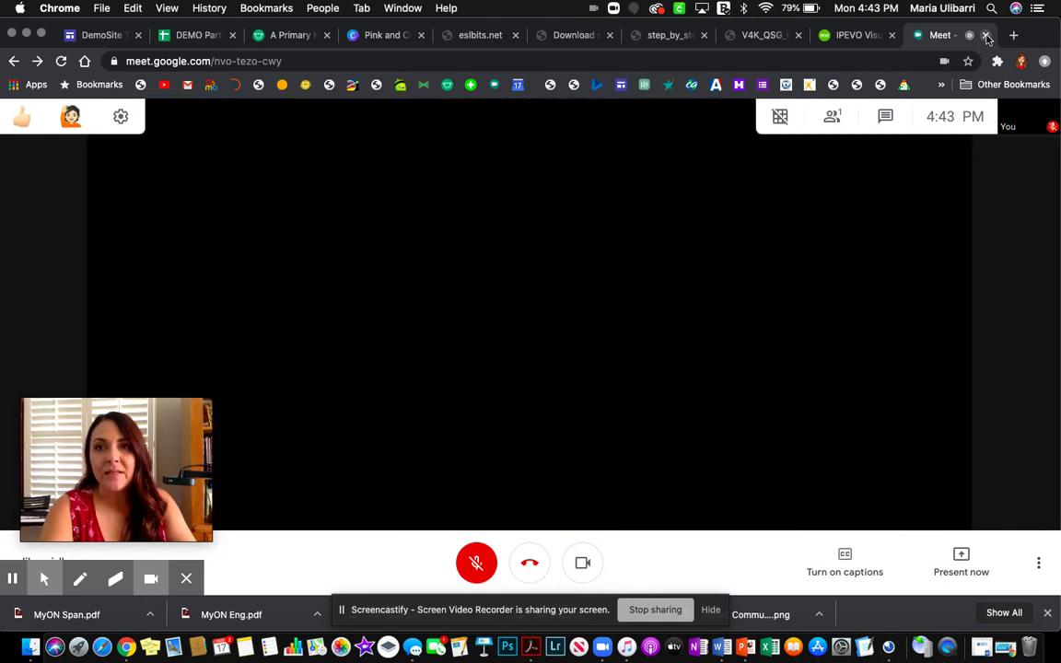
pyautogui.click(987, 35)
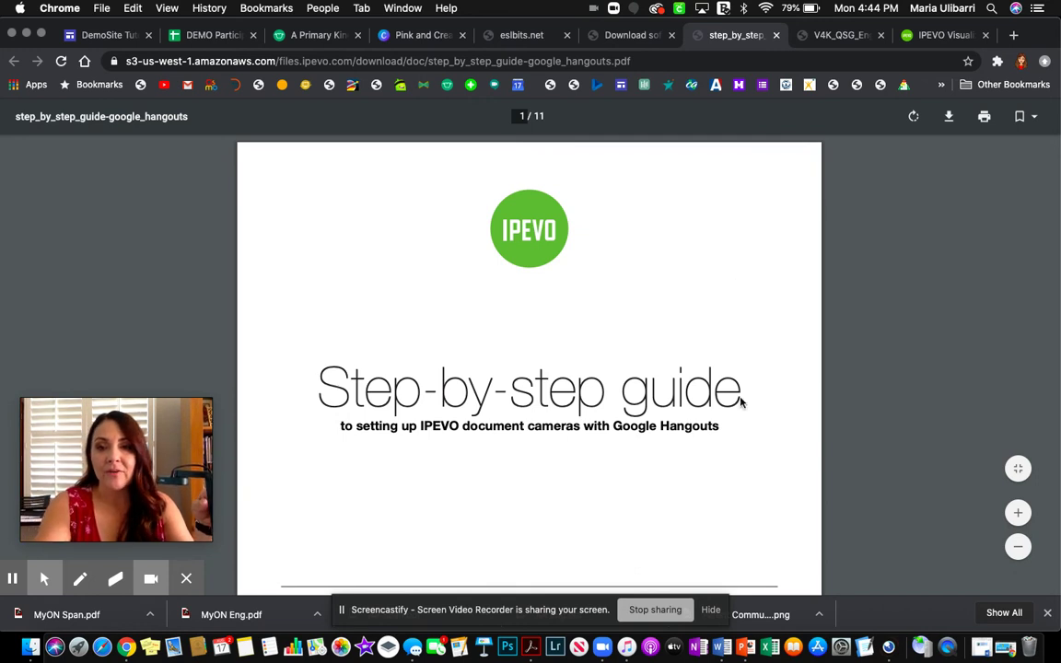
pyautogui.click(888, 647)
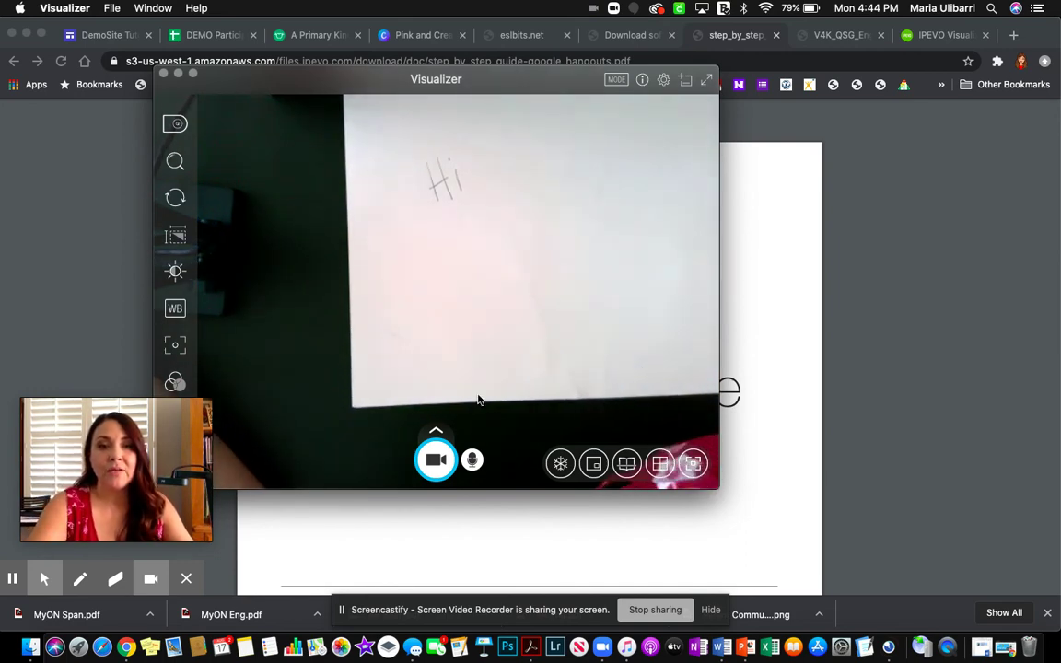
pyautogui.click(436, 433)
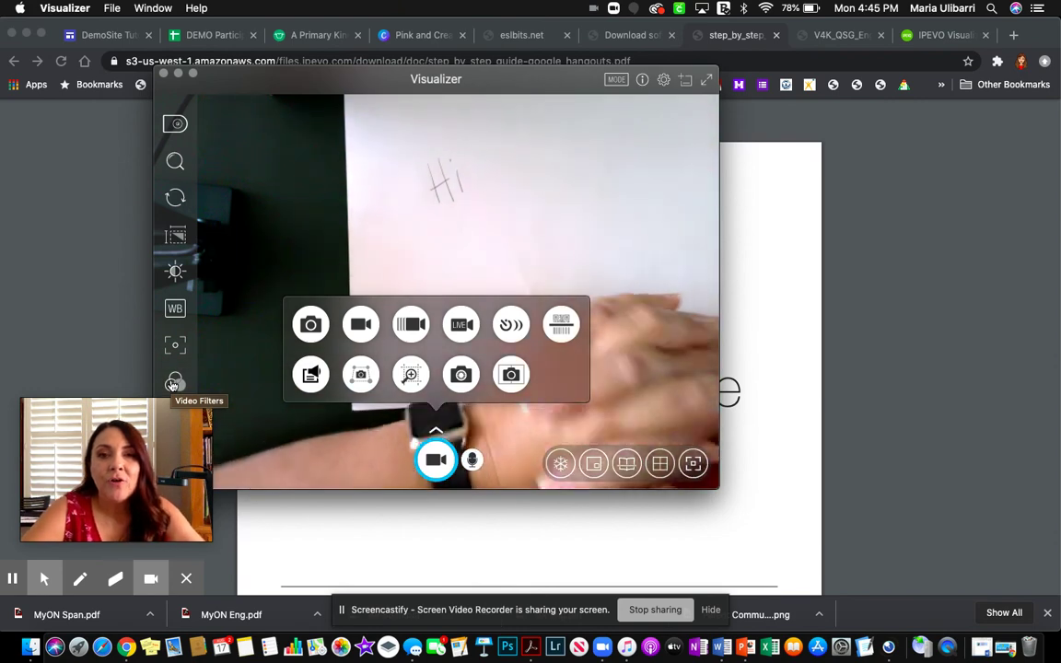
pyautogui.click(164, 73)
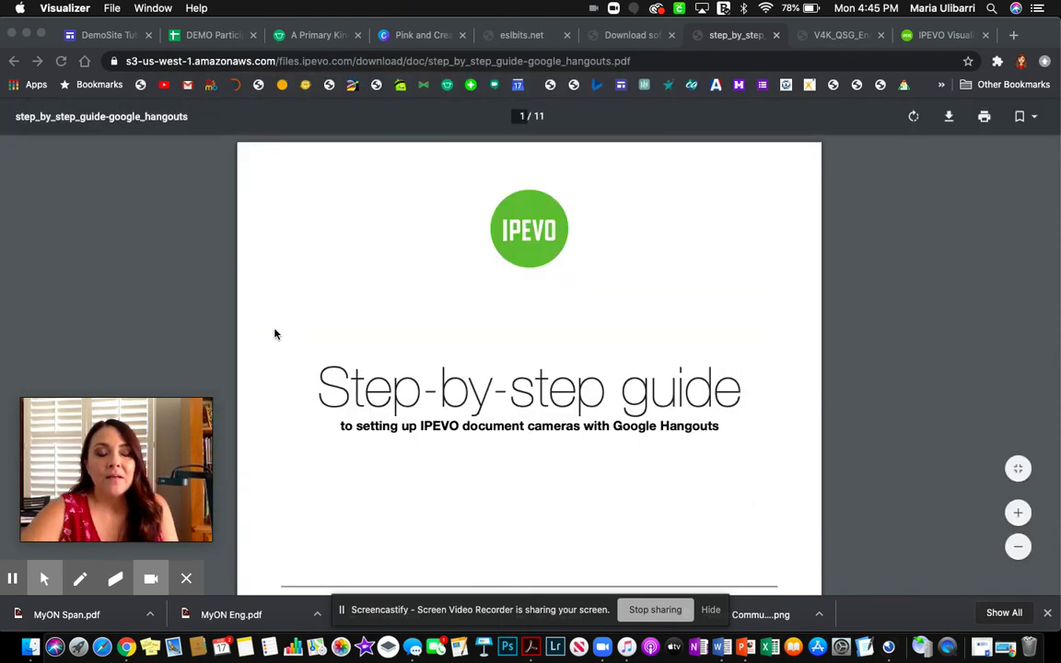